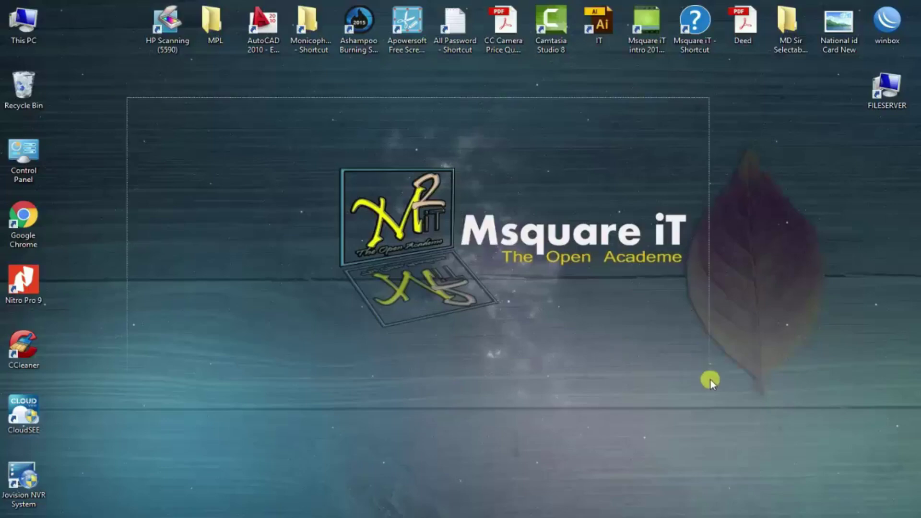
Step: Bring up Document1 in Word, showing the four router login-failure log lines
mouse_move(528, 515)
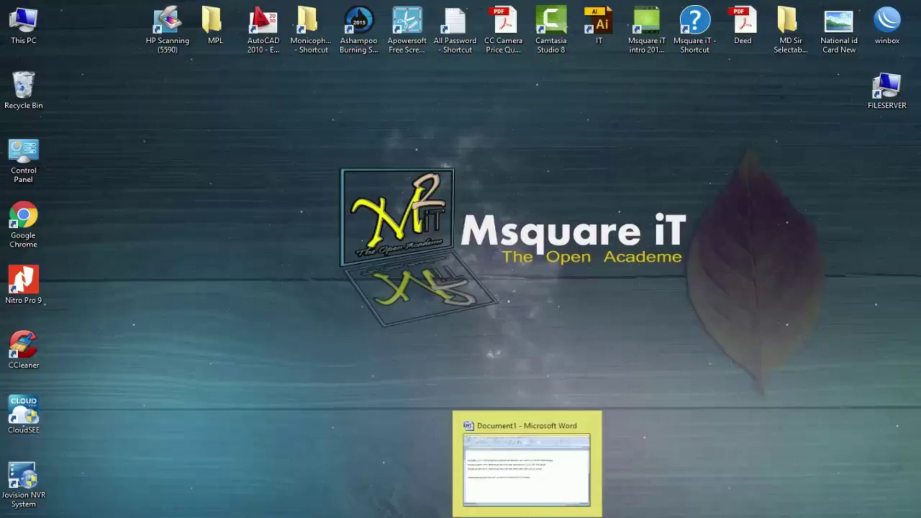
left_click(526, 468)
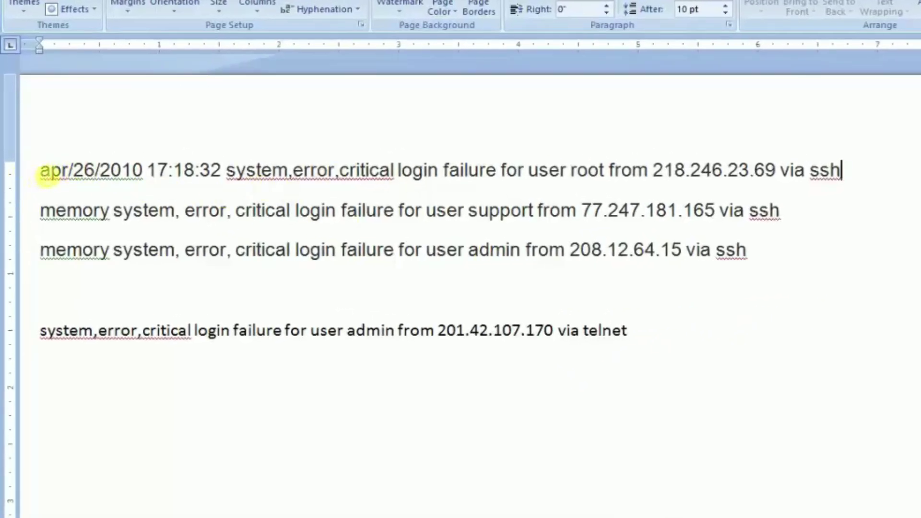
left_click_drag(181, 171, 218, 172)
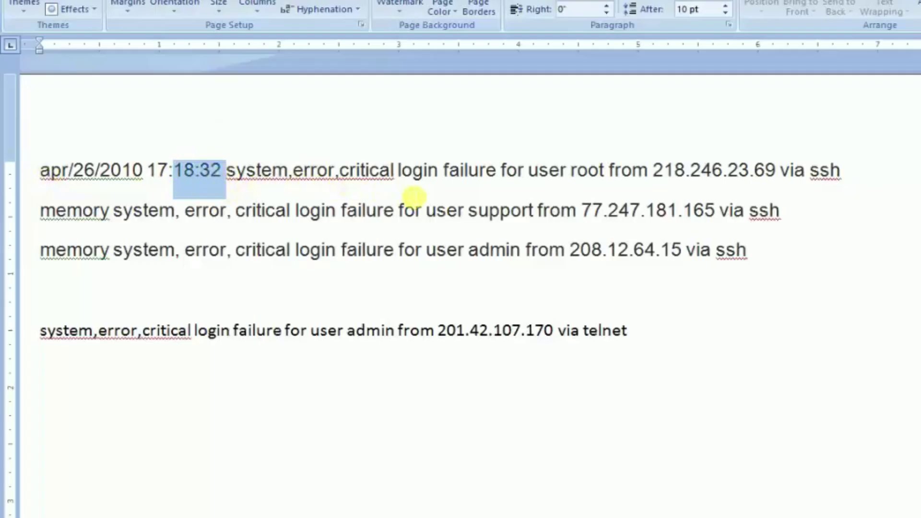
left_click_drag(42, 171, 845, 171)
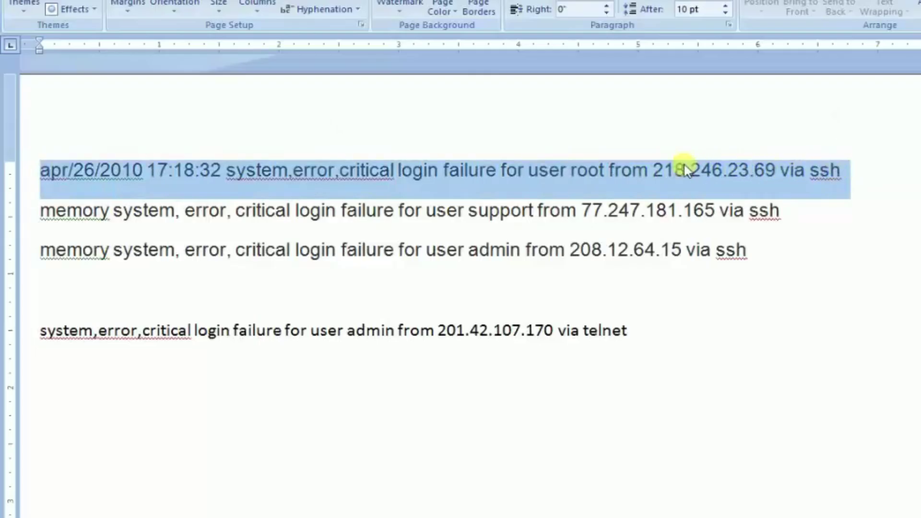
left_click(656, 169)
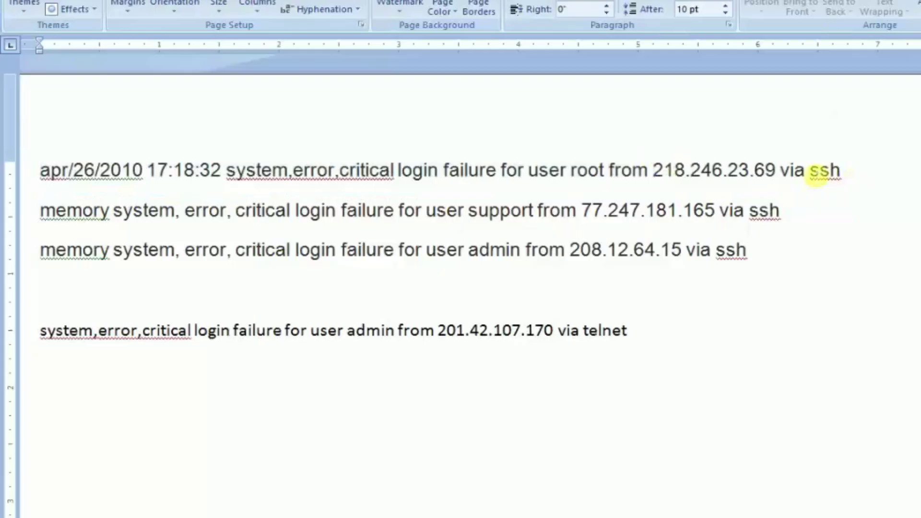
left_click_drag(823, 172, 883, 175)
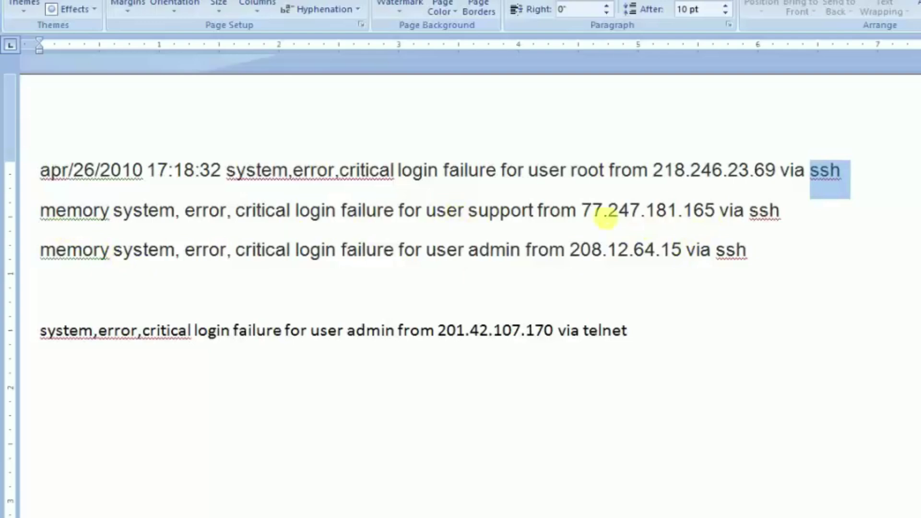
left_click_drag(584, 211, 708, 211)
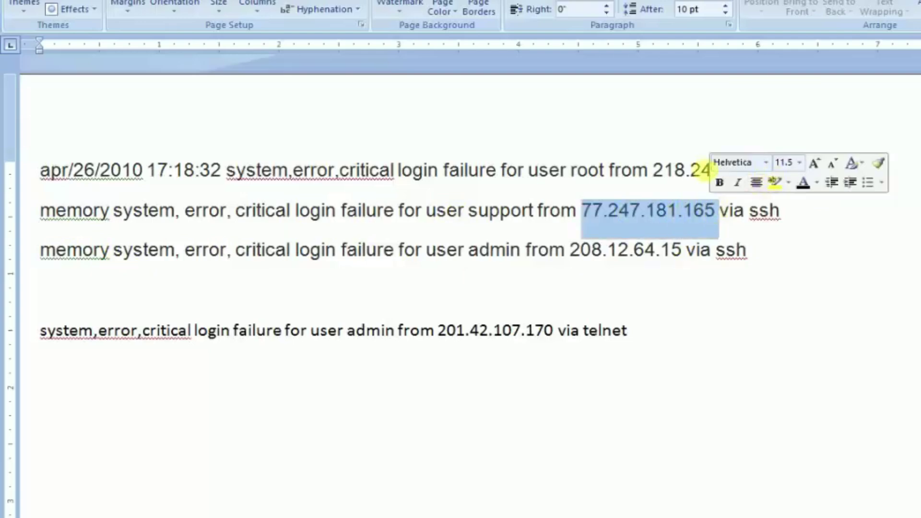
left_click(663, 170)
left_click_drag(662, 170, 788, 171)
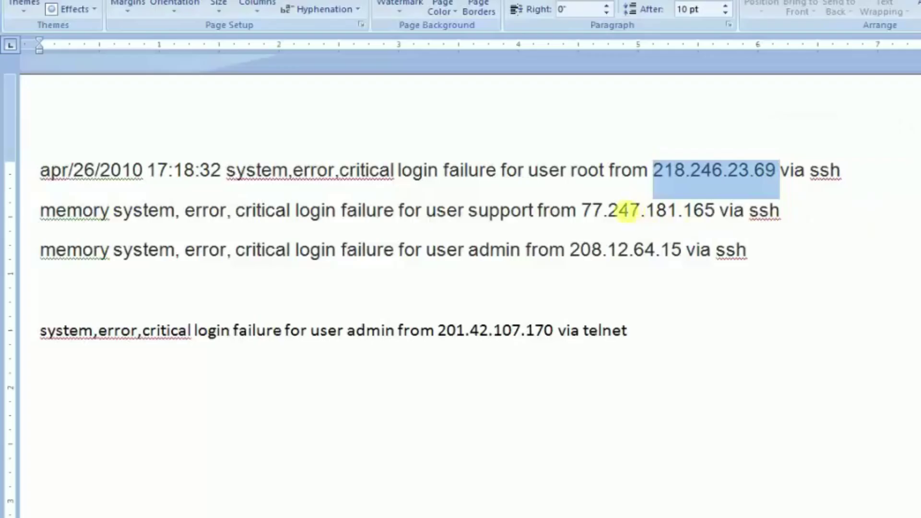
left_click_drag(581, 211, 708, 212)
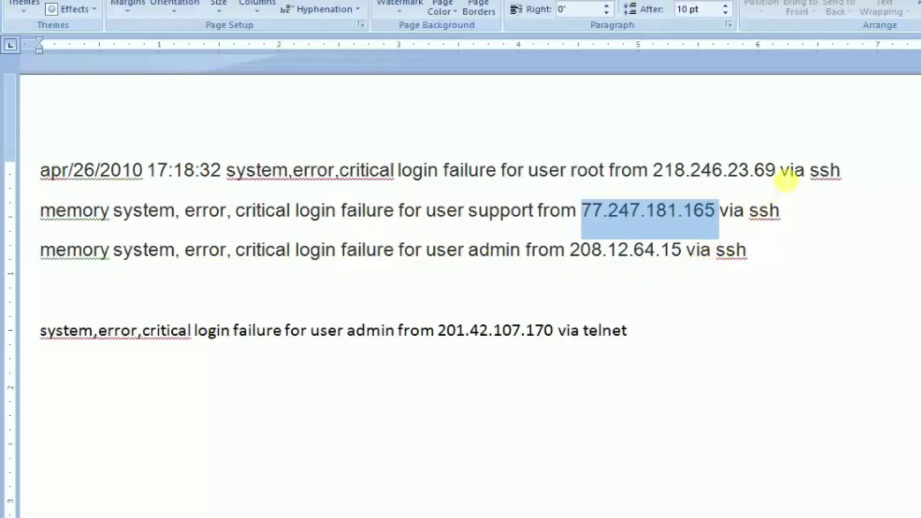
left_click_drag(782, 177, 653, 176)
left_click_drag(719, 211, 598, 220)
Step: Highlight source IP 208.12.64.15, the three ssh entries, and telnet IP 201.42.107.170
left_click_drag(687, 251, 594, 250)
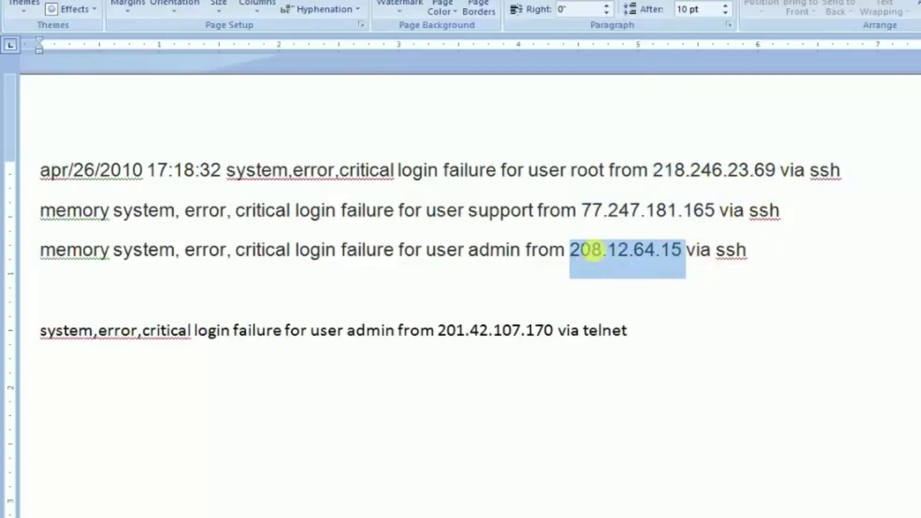
double_click(734, 250)
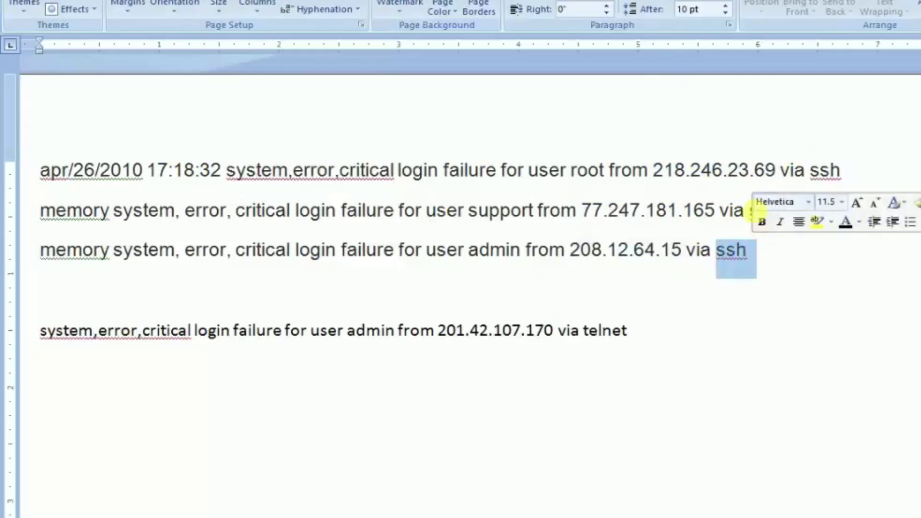
left_click(752, 171)
double_click(824, 170)
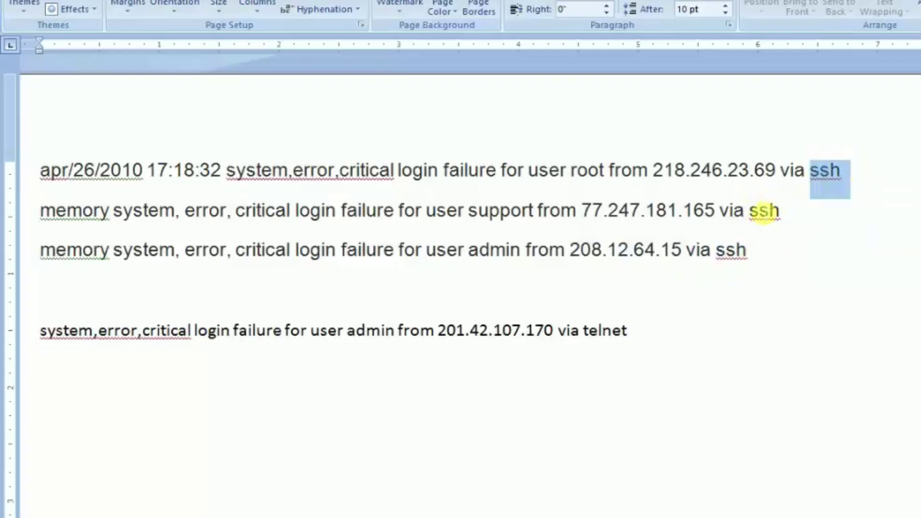
double_click(764, 211)
double_click(731, 250)
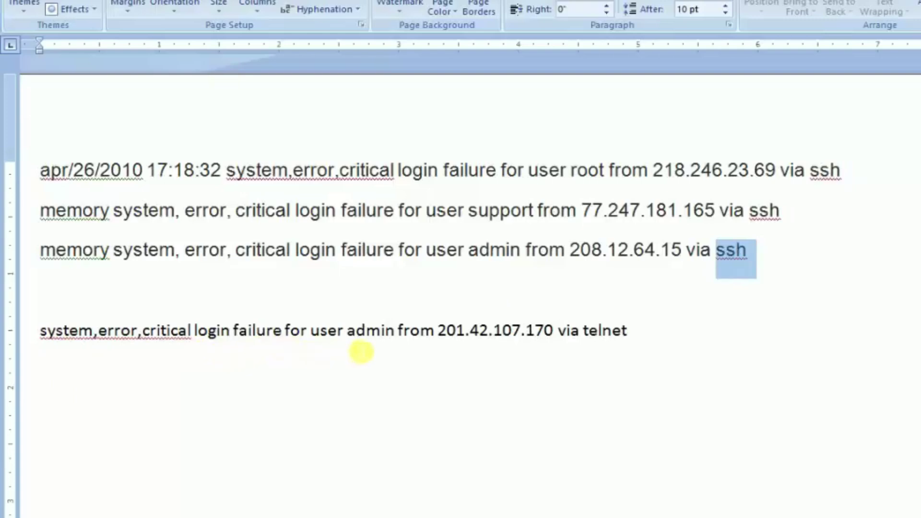
left_click_drag(444, 336, 542, 329)
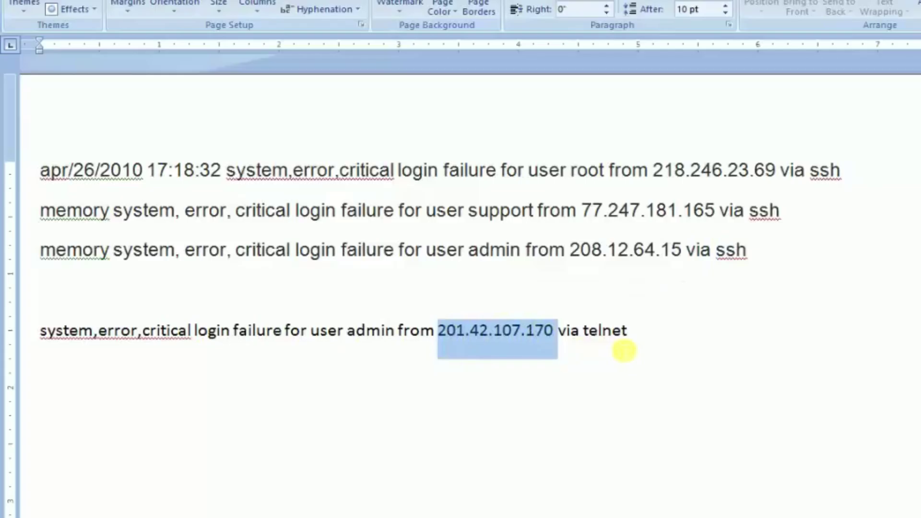
Step: Delete the empty line so the telnet entry directly follows the ssh entries
left_click_drag(639, 341, 45, 182)
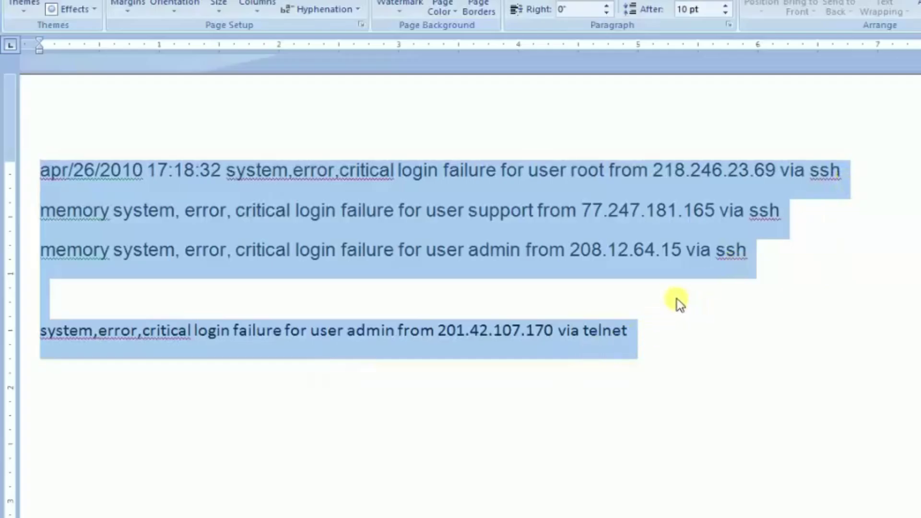
left_click(478, 284)
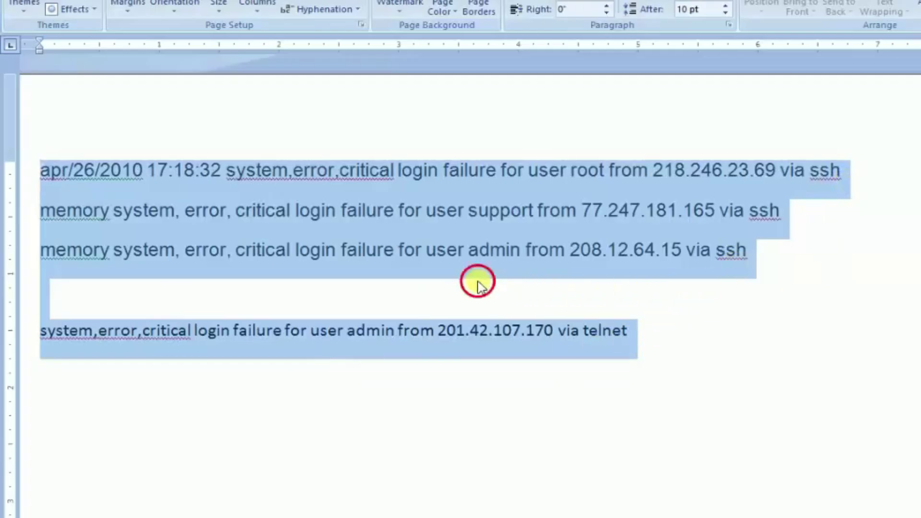
key("Delete")
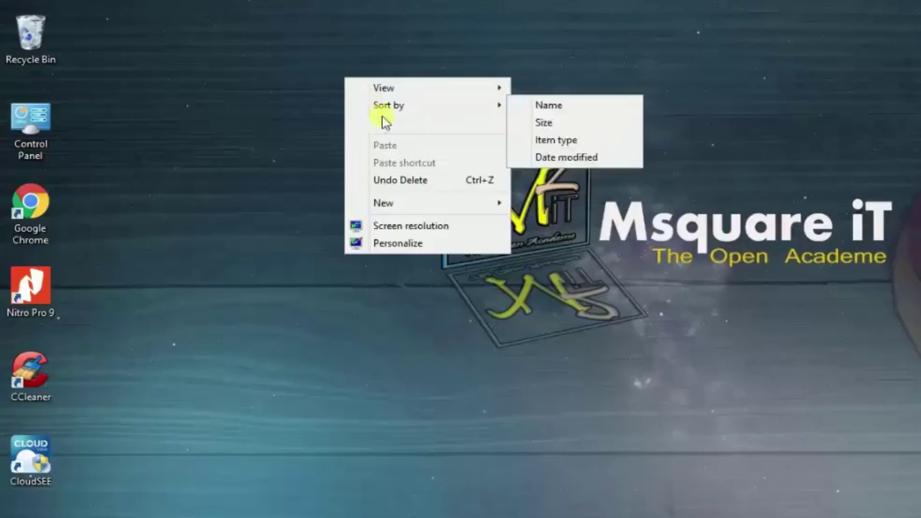
Step: Minimise Word, refresh the desktop, then launch WinBox and connect to 192.168.1.1
key("Escape")
key("Escape")
right_click(313, 75)
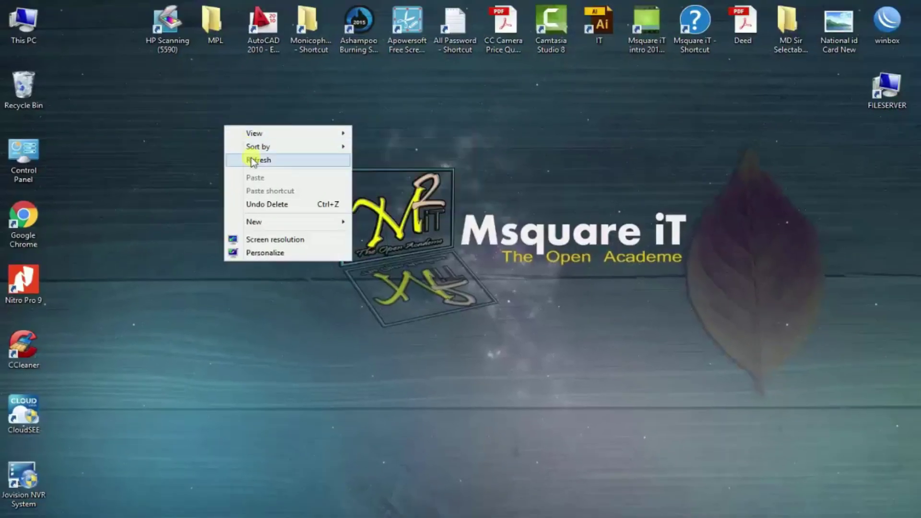
left_click(327, 128)
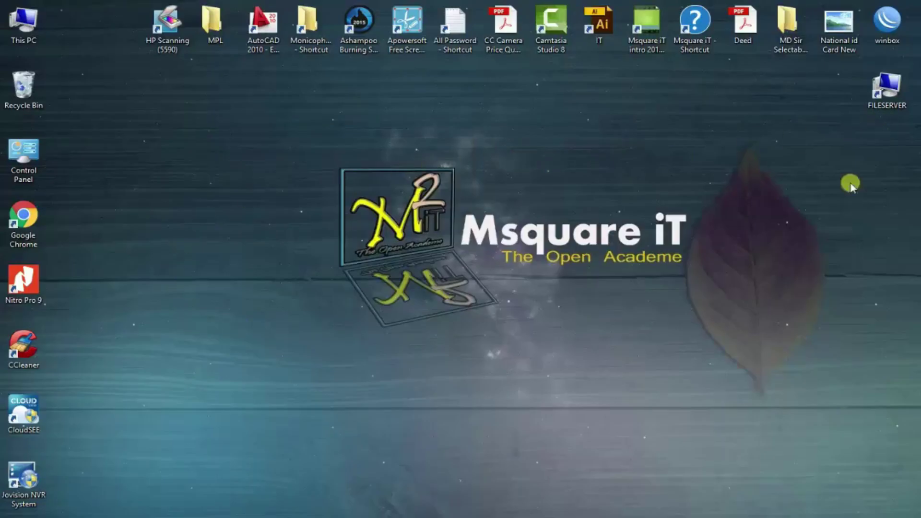
double_click(888, 29)
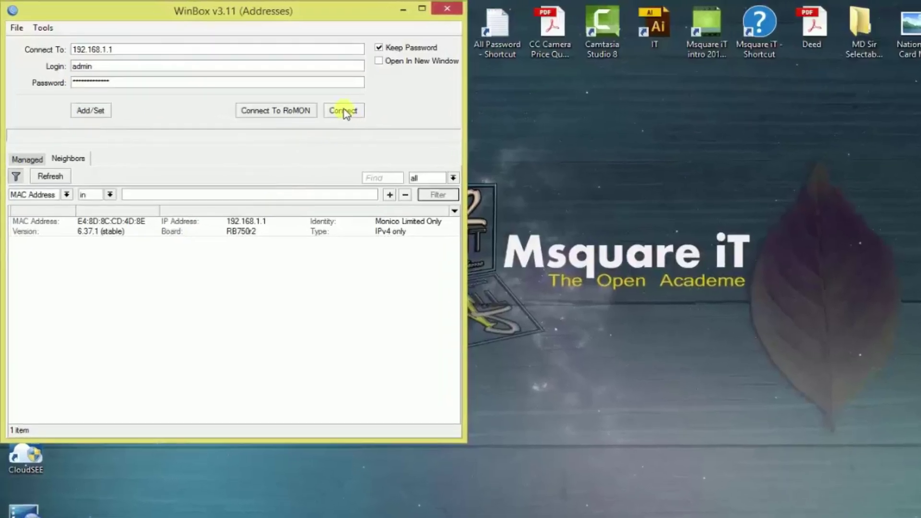
left_click(344, 111)
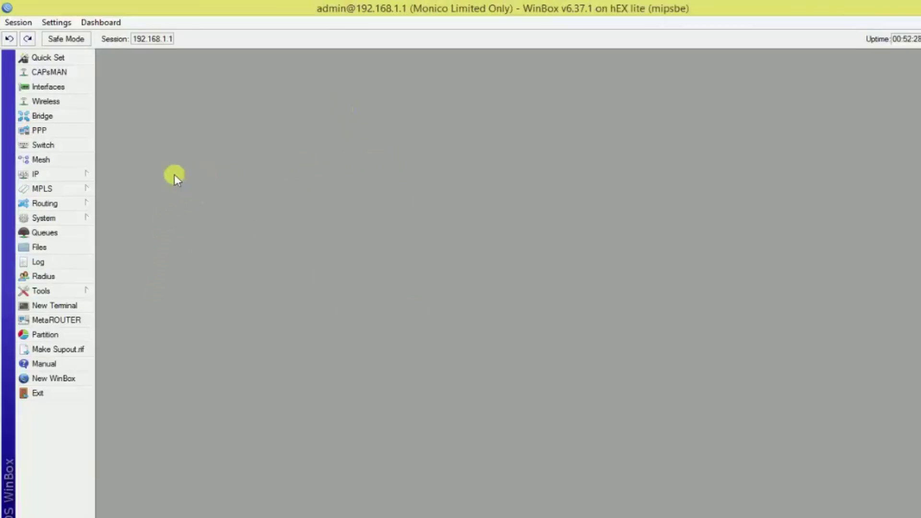
Step: Open System > Identity and select the current name 'Monico Limited Only'
left_click(85, 221)
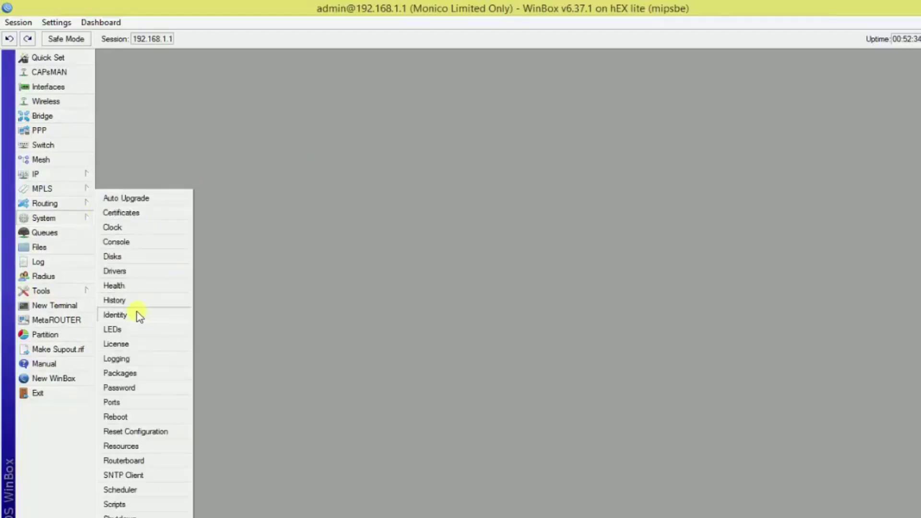
left_click(115, 315)
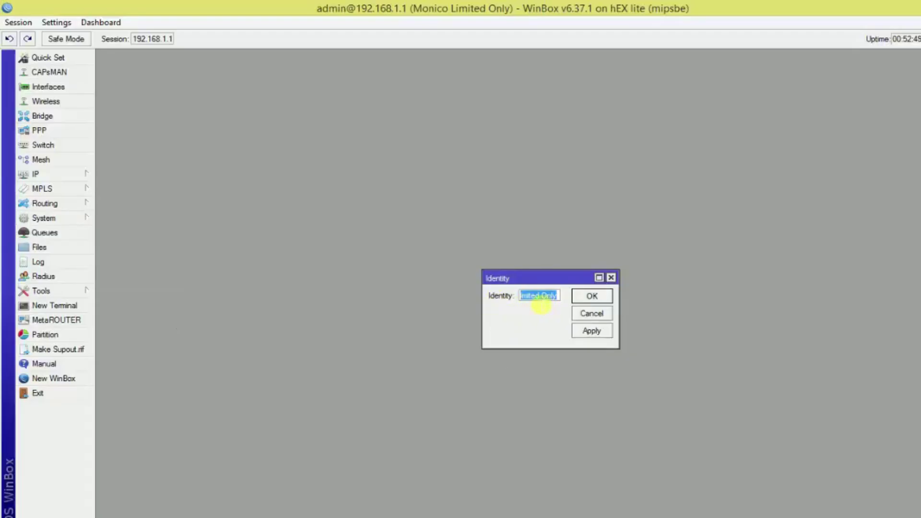
left_click(543, 296)
left_click_drag(559, 295, 492, 295)
Step: Apply the identity change, then open IP > Services and maximise the service list
left_click(592, 330)
left_click(590, 296)
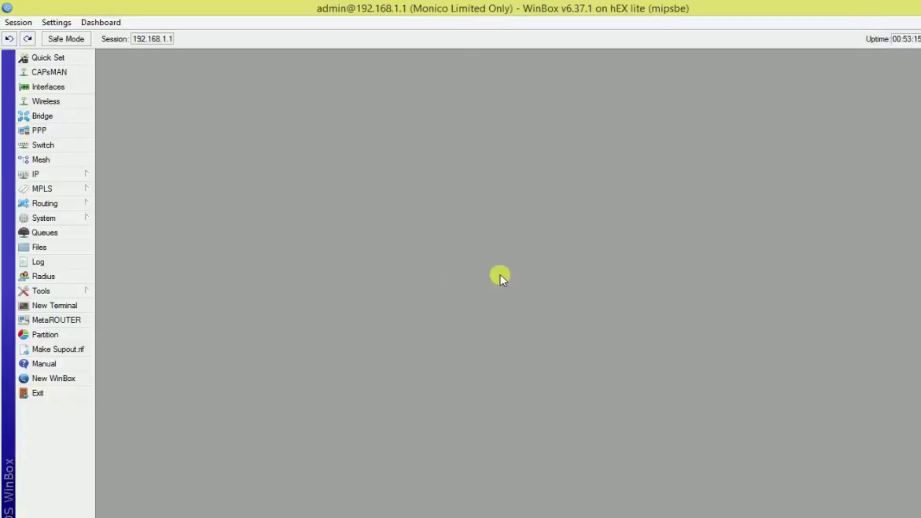
left_click(44, 218)
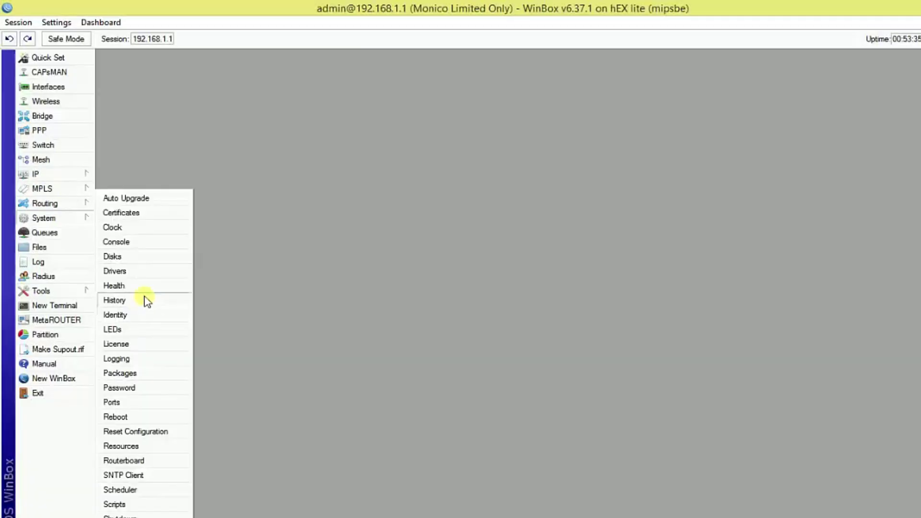
left_click(69, 177)
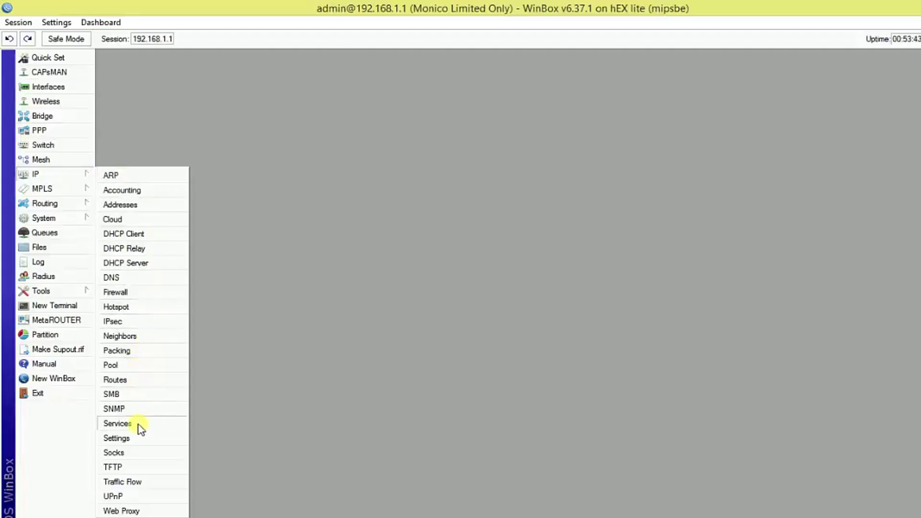
left_click(117, 423)
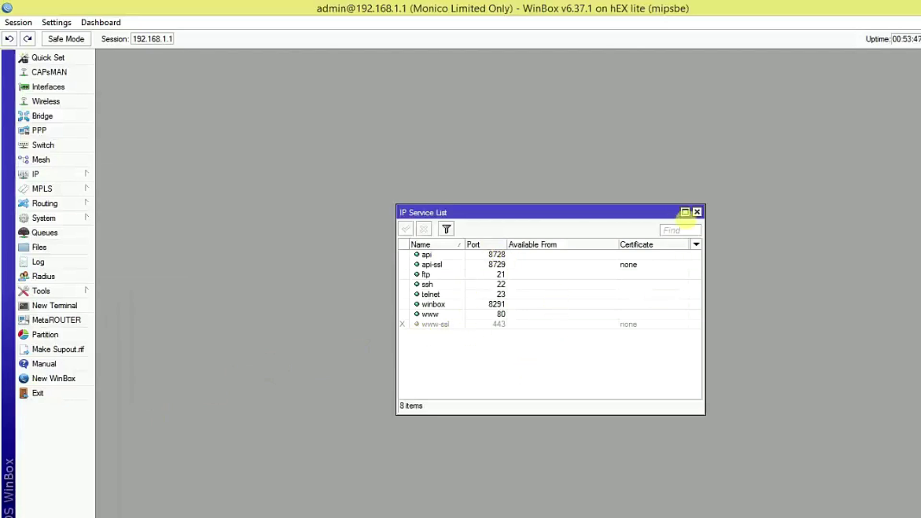
left_click(684, 212)
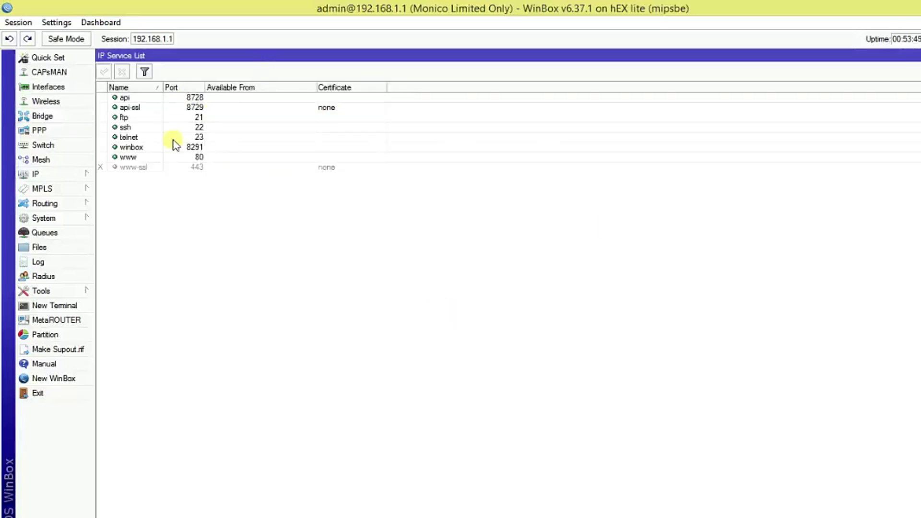
Step: Disable the ssh service and then the telnet service from their right-click menus
left_click(125, 128)
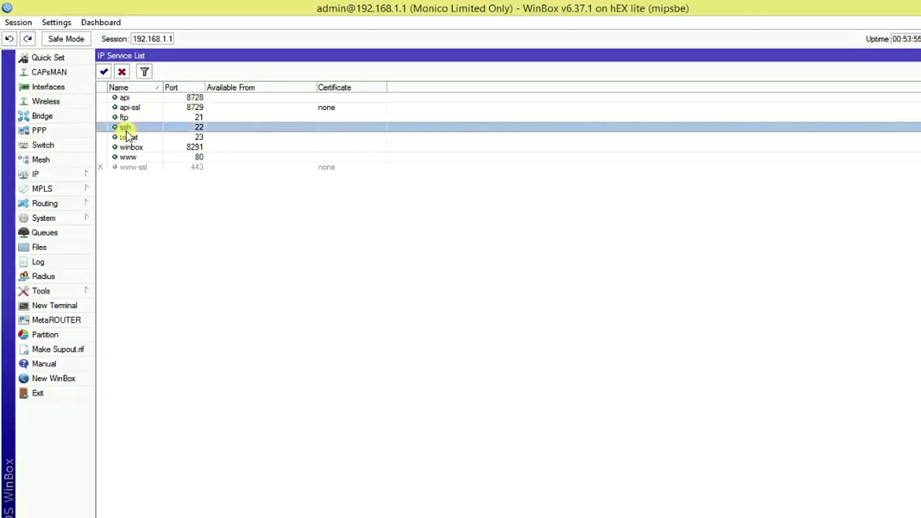
left_click(136, 138)
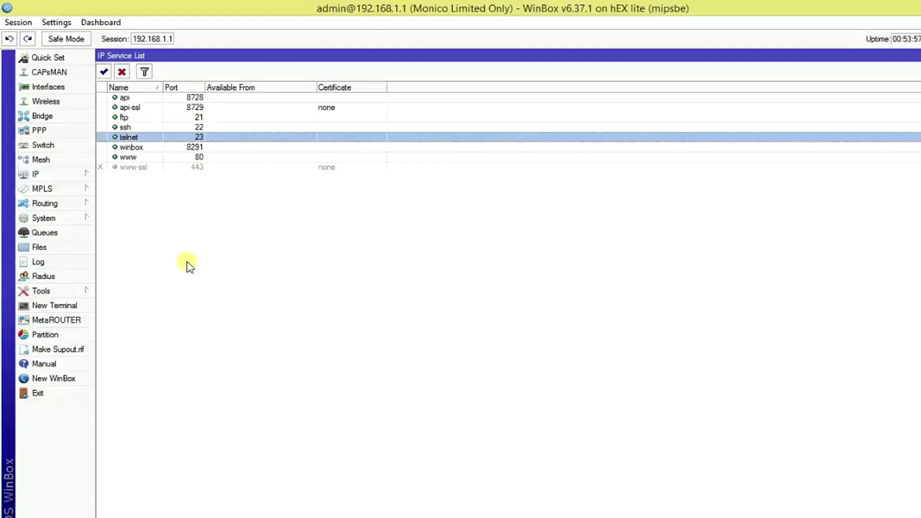
left_click(136, 226)
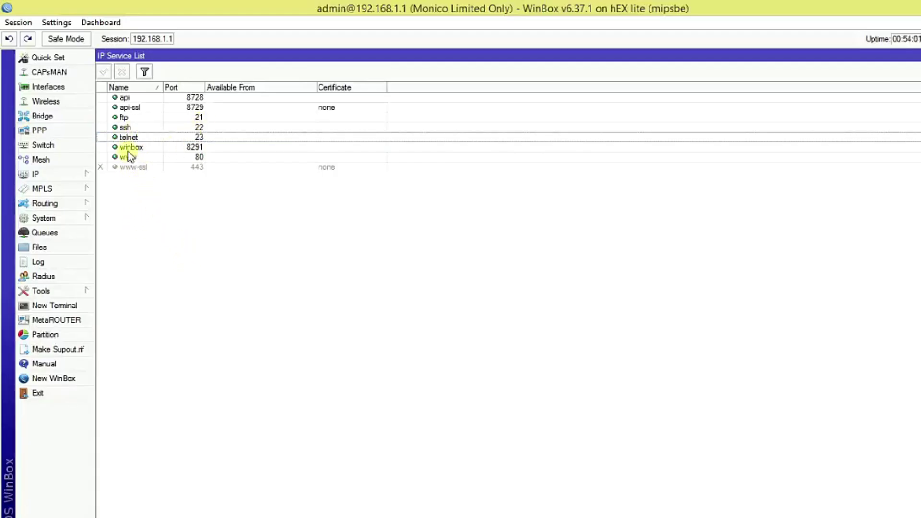
left_click(124, 128)
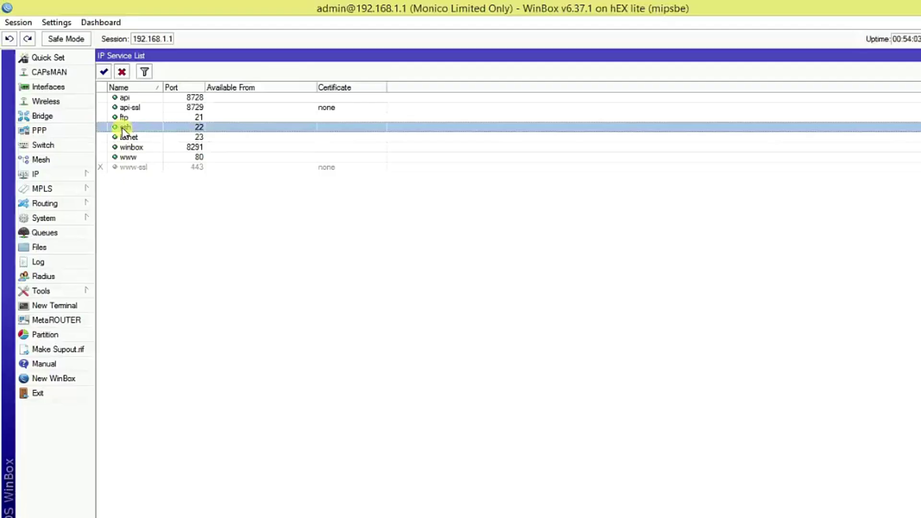
right_click(122, 128)
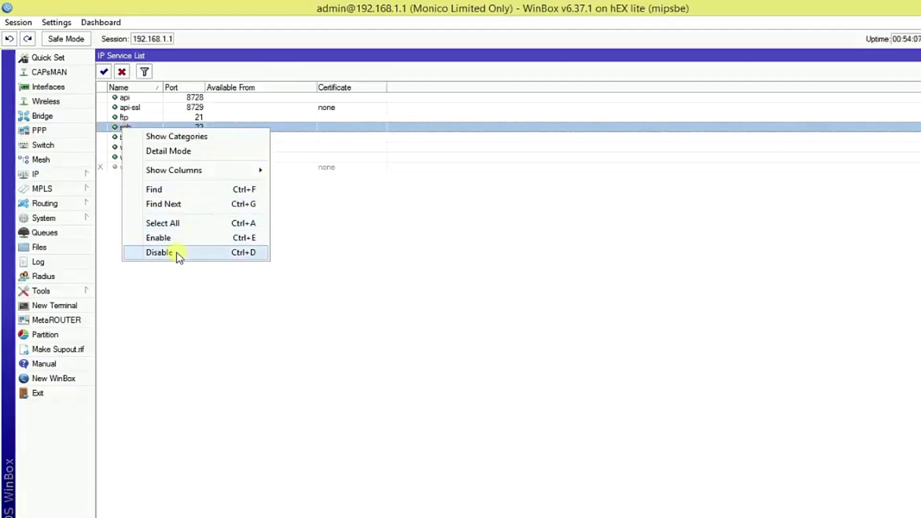
left_click(160, 252)
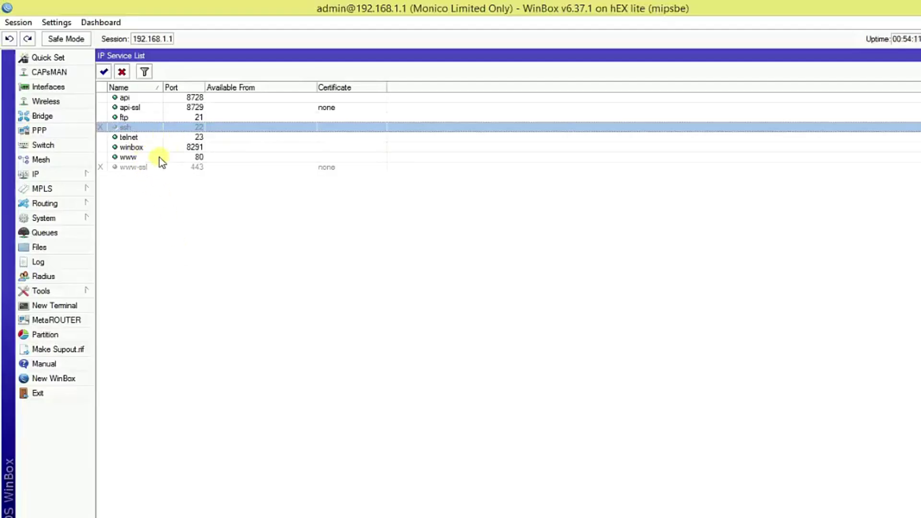
left_click(134, 138)
right_click(136, 136)
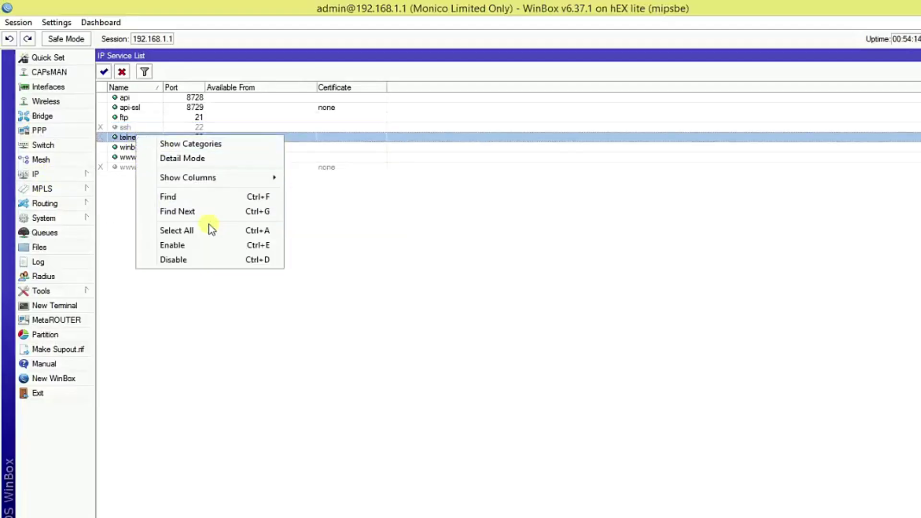
left_click(177, 262)
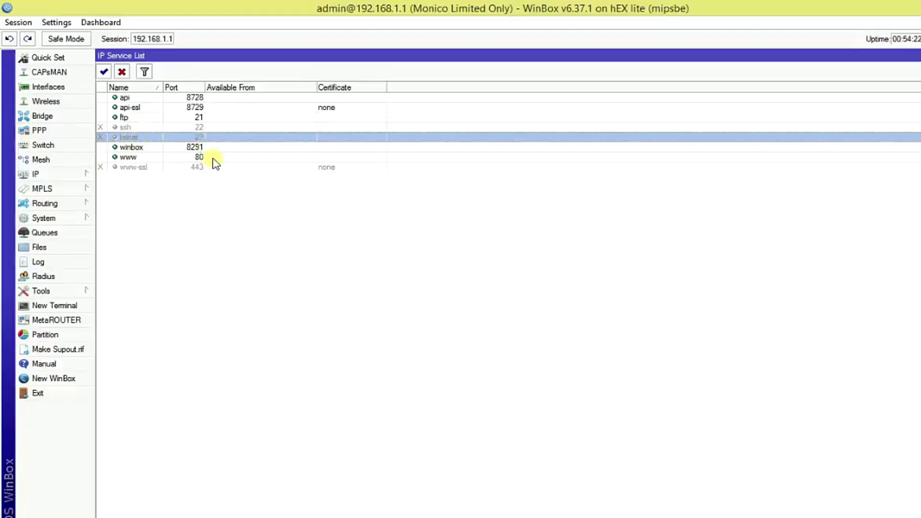
Step: Disable the www service from its right-click menu, then close the IP Service List
left_click(128, 157)
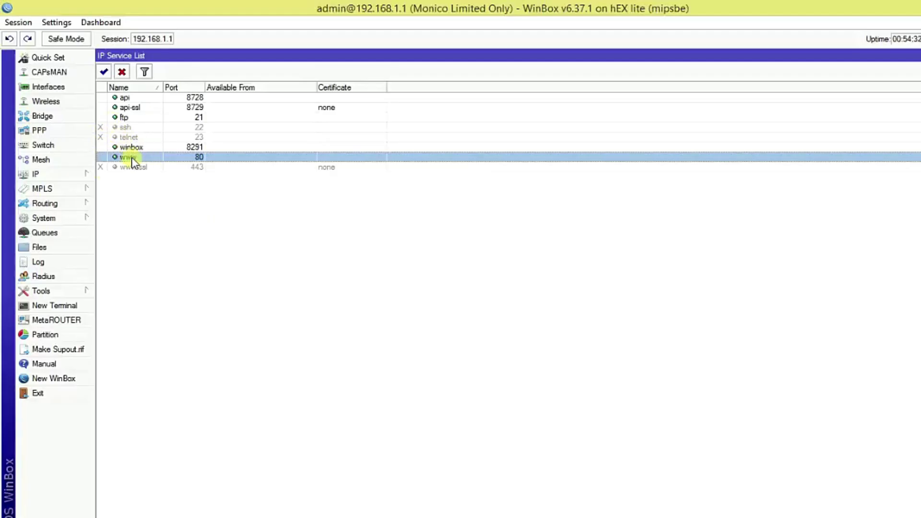
right_click(132, 161)
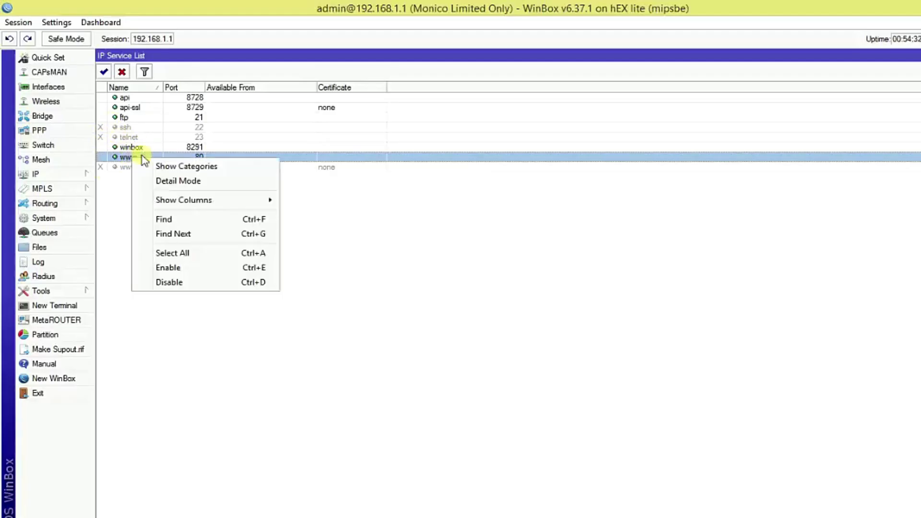
left_click(182, 284)
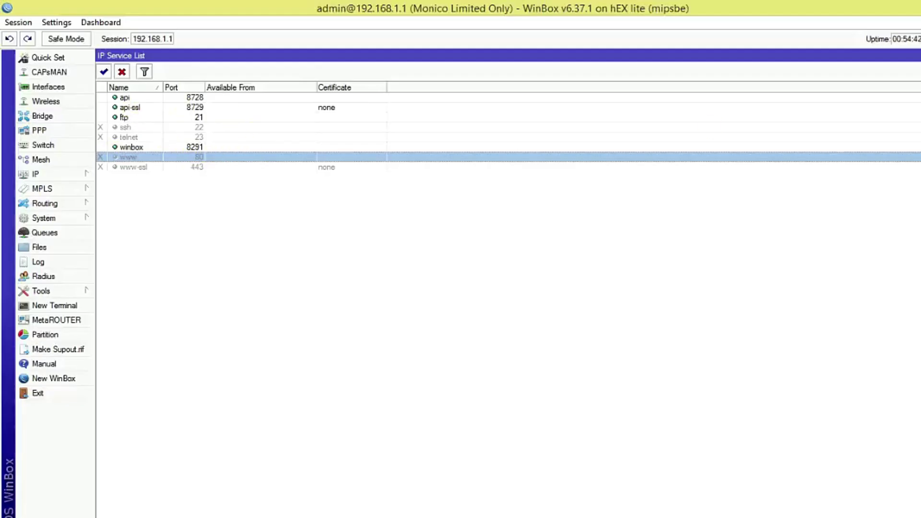
key("Escape")
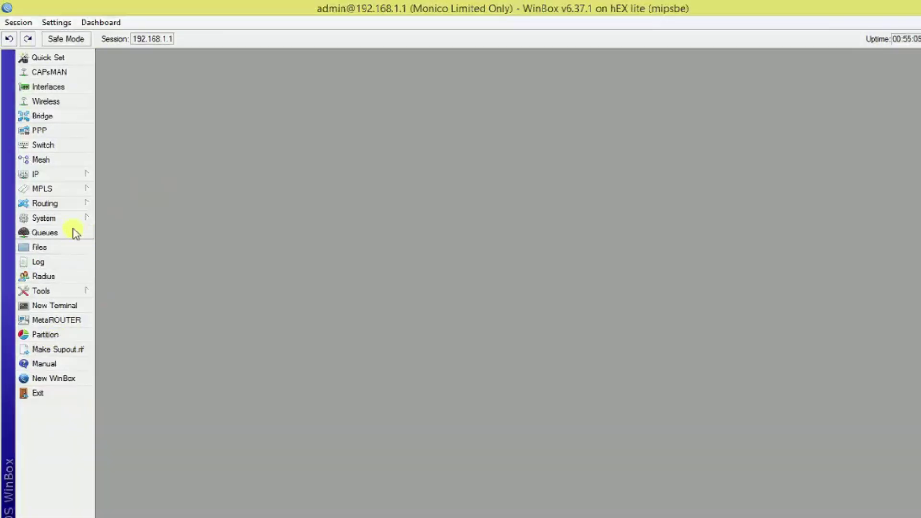
Step: Reboot the router via System > Reboot and confirm with Yes
left_click(73, 220)
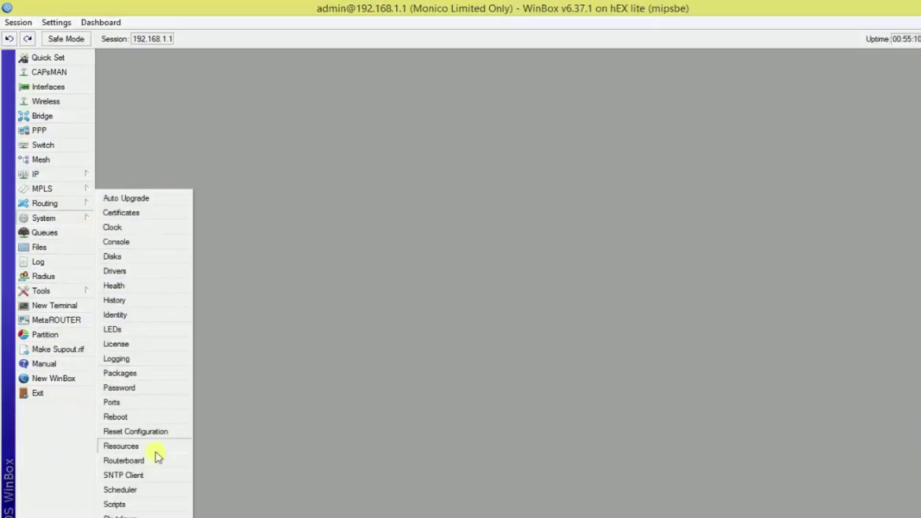
left_click(136, 417)
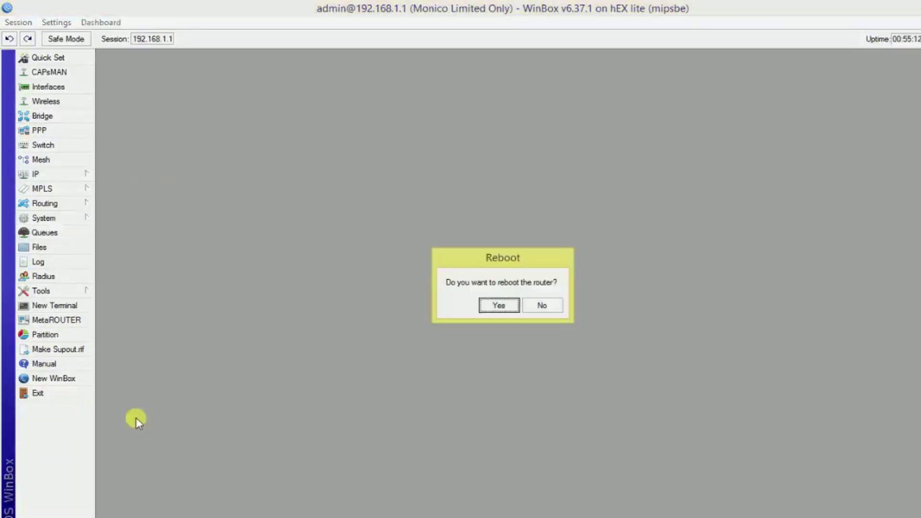
left_click(499, 306)
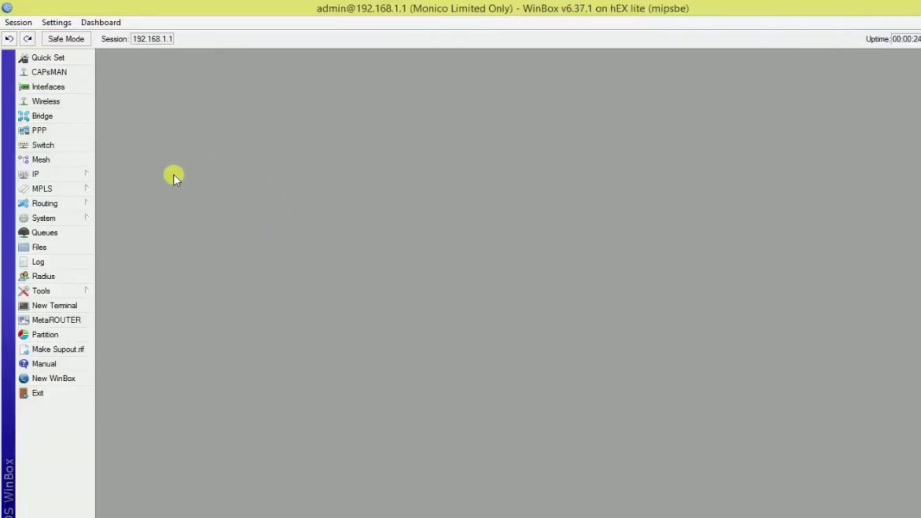
left_click(43, 307)
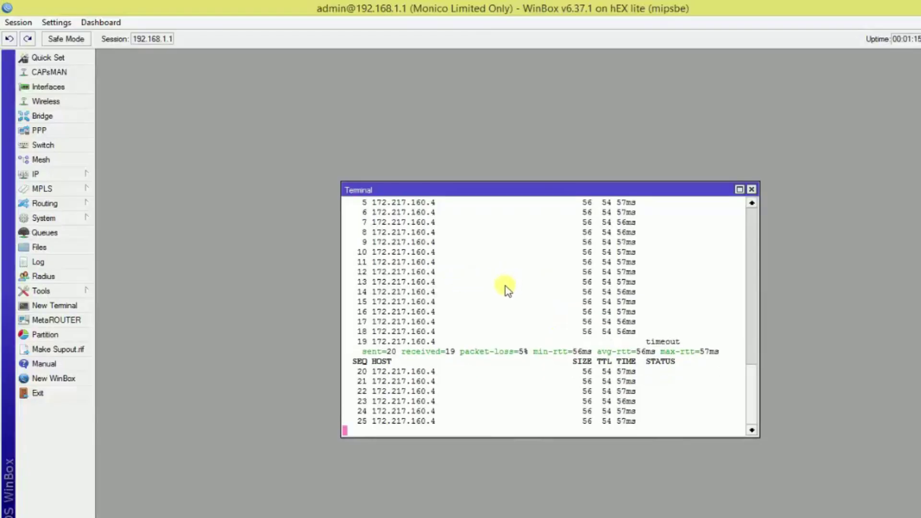
left_click(751, 190)
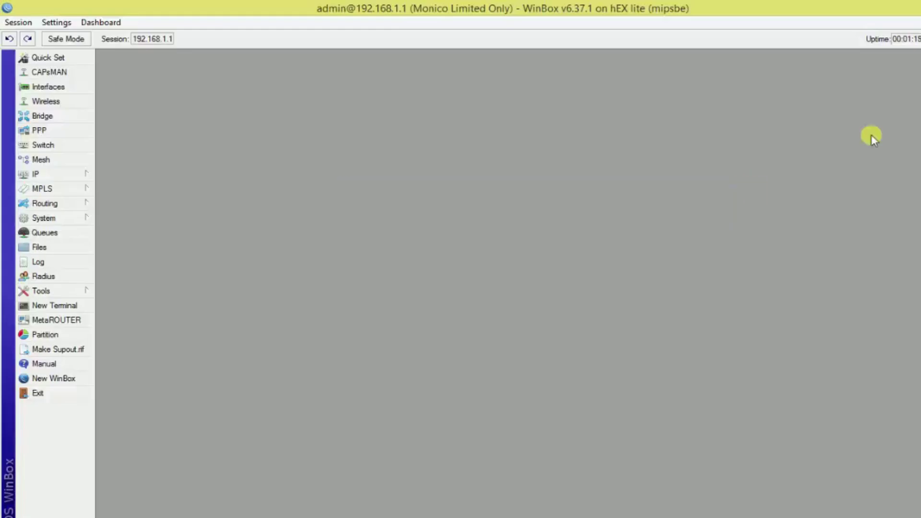
Step: Exit WinBox and refresh the Windows desktop
left_click(48, 392)
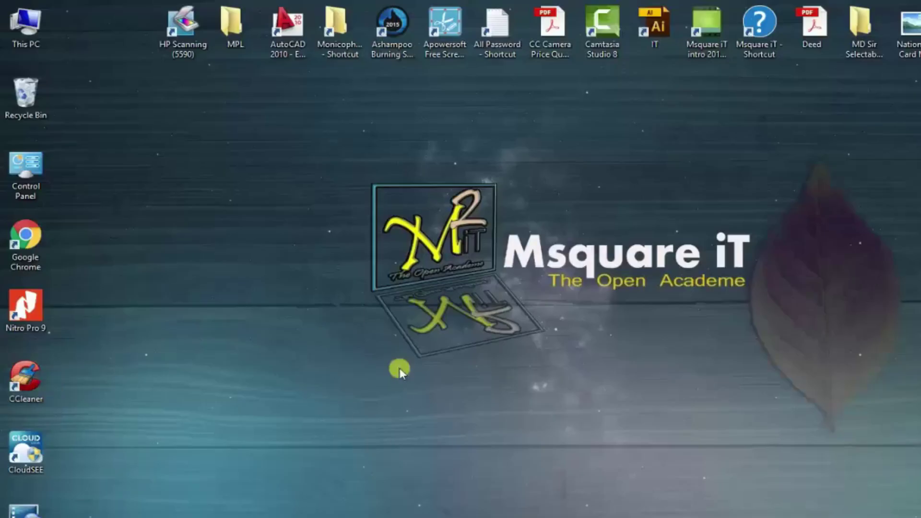
right_click(232, 176)
left_click(265, 209)
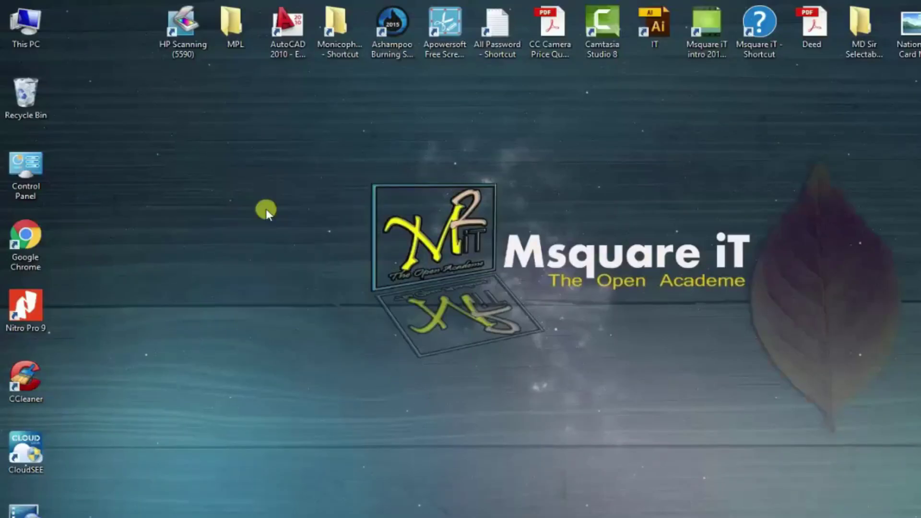